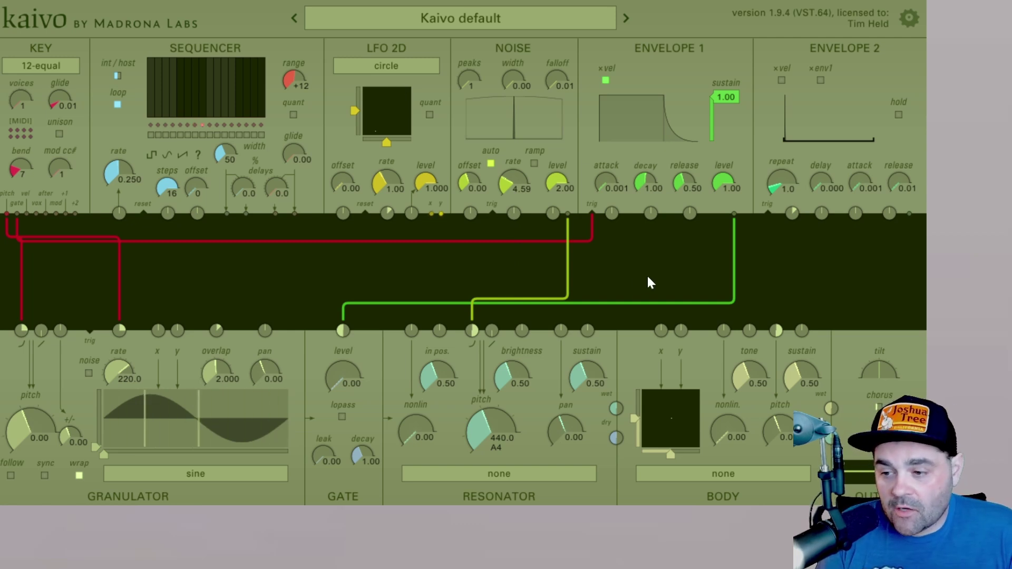
- Enable the Noise ramp and set the Noise width to about 0.78 for a bell curve
click(534, 162)
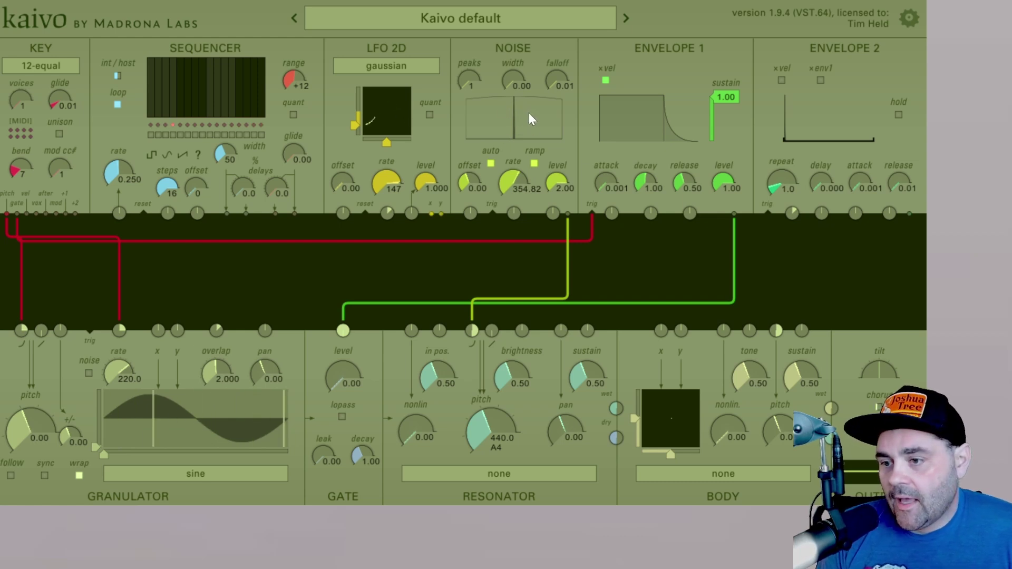
mouse_move(507, 78)
mouse_down()
mouse_move(508, 42)
mouse_move(507, 60)
mouse_up()
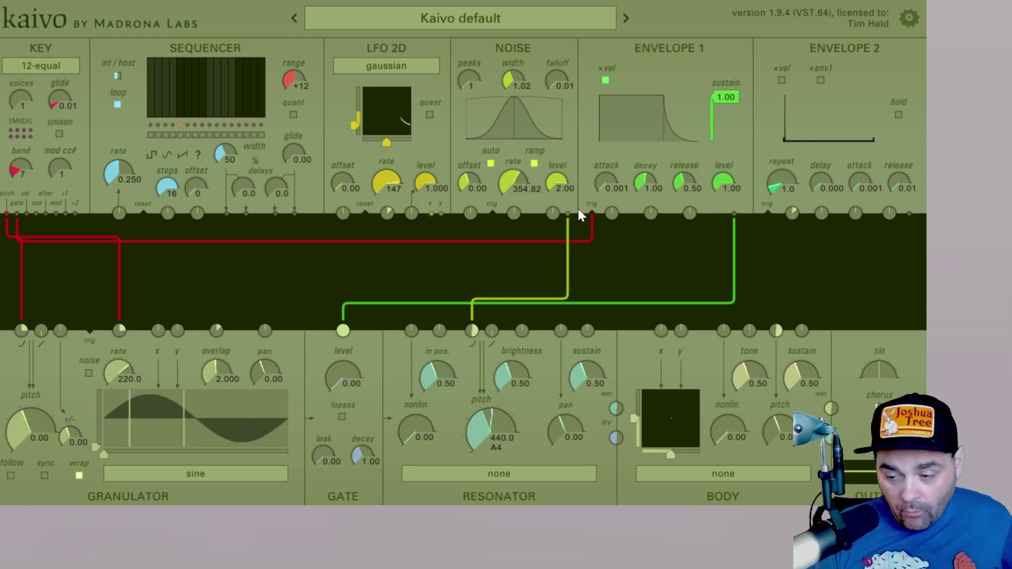
double_click(511, 79)
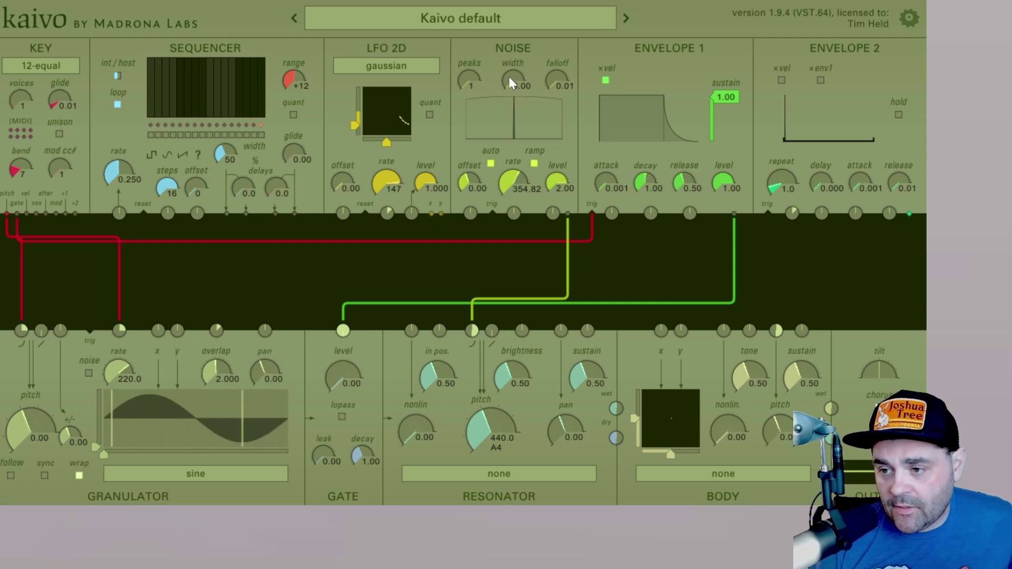
drag(507, 87, 507, 34)
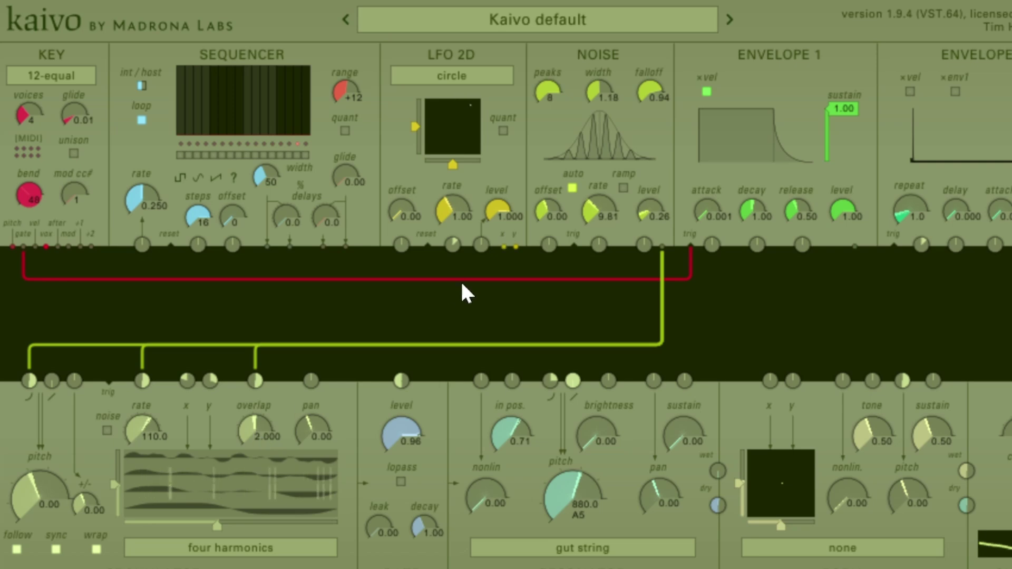
- Turn up the Noise level and push the Noise width up to 2.00
drag(642, 208, 610, 176)
drag(600, 92, 602, 221)
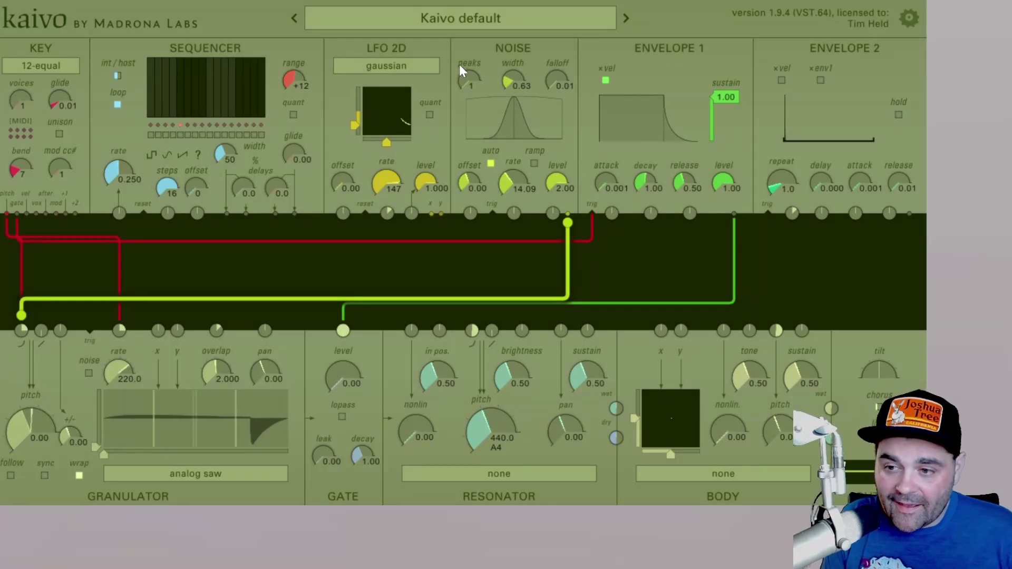
- Set the Noise width to 0.41 and the Noise peaks to 2
drag(478, 84, 486, 85)
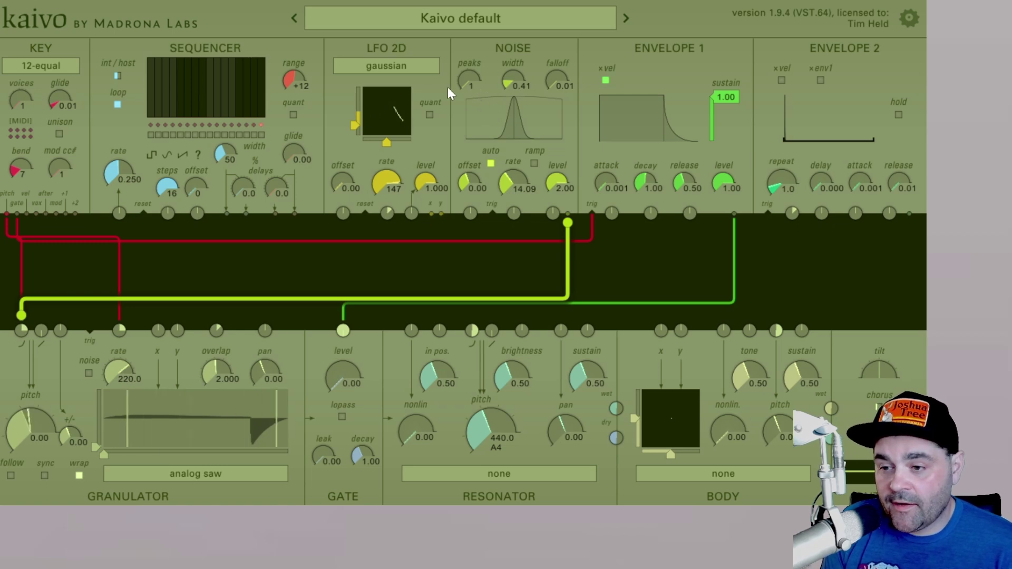
drag(468, 87, 507, 68)
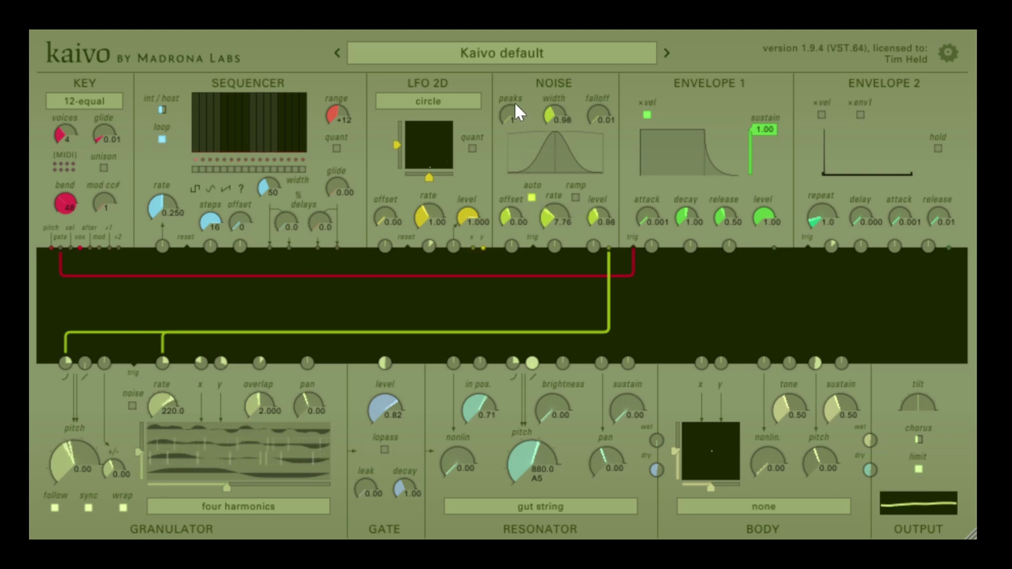
- Set the Noise peaks to 4, width to about 1.78, and falloff to 1.00
drag(510, 111, 510, 103)
drag(506, 138, 509, 82)
mouse_move(555, 113)
mouse_down()
mouse_move(554, 100)
mouse_move(554, 128)
mouse_up()
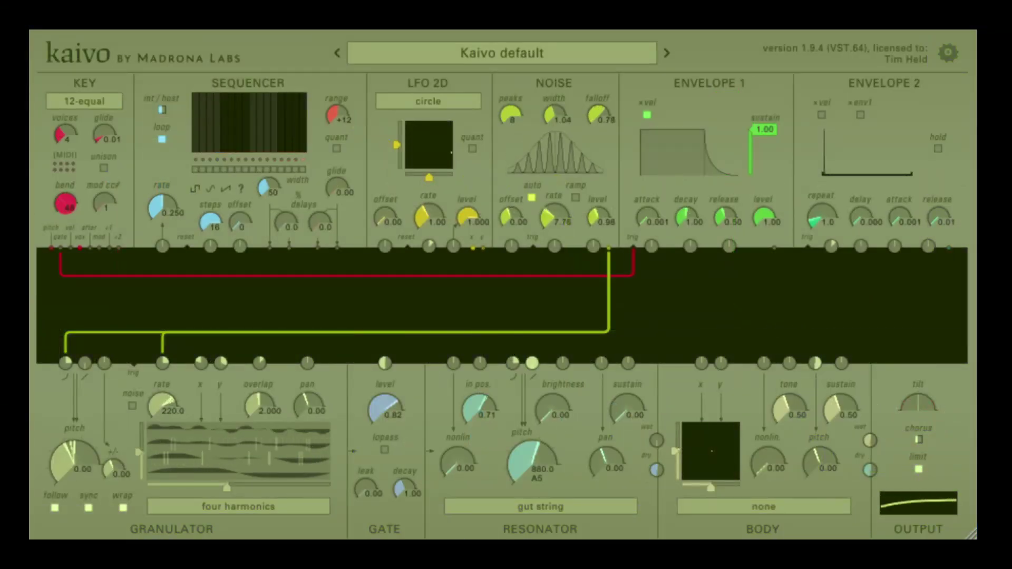
drag(597, 113, 556, 123)
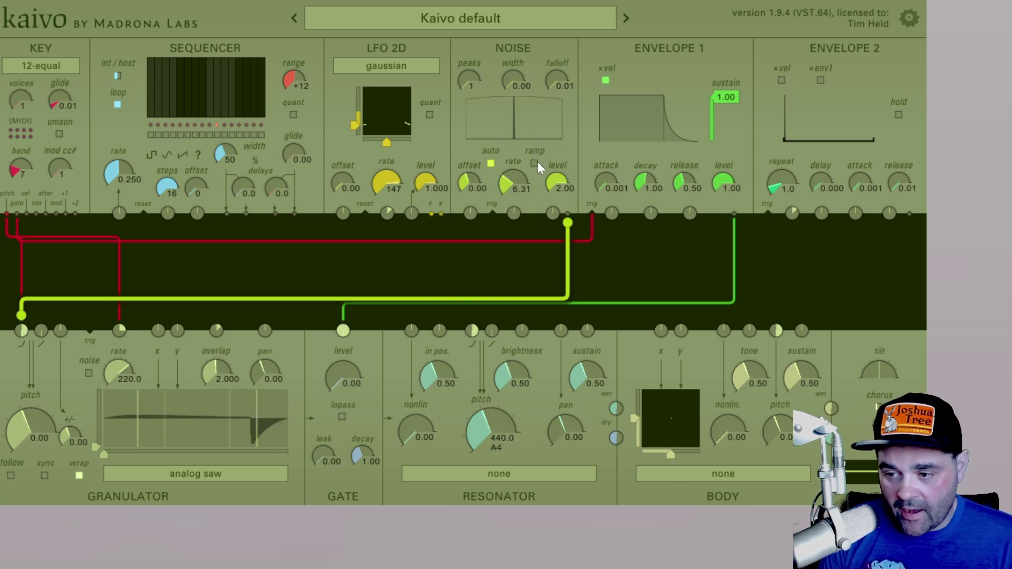
- Set Gate level to about 0.48, enable Noise ramp, width 1.39, offset slightly positive
drag(329, 387, 342, 373)
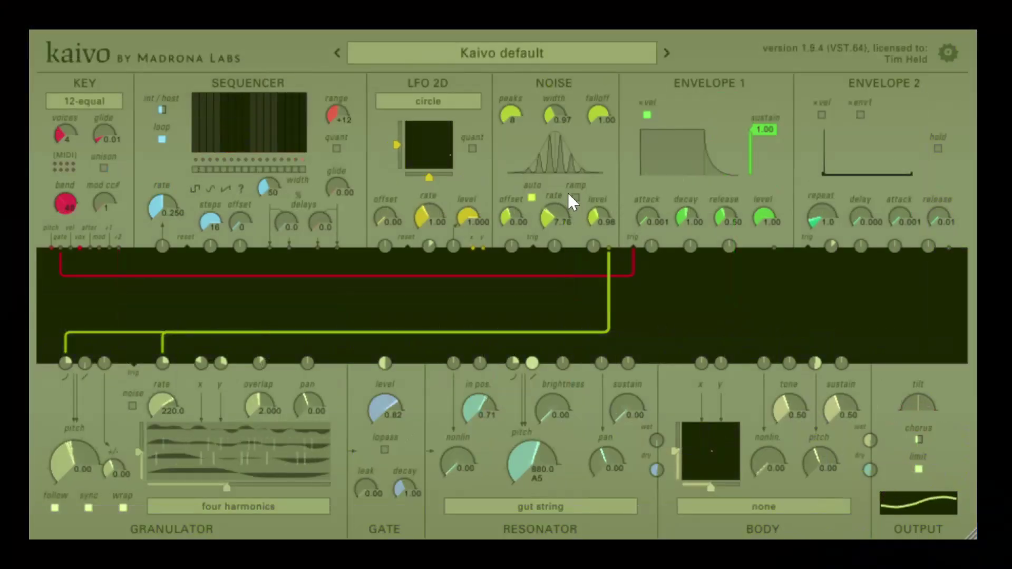
click(575, 198)
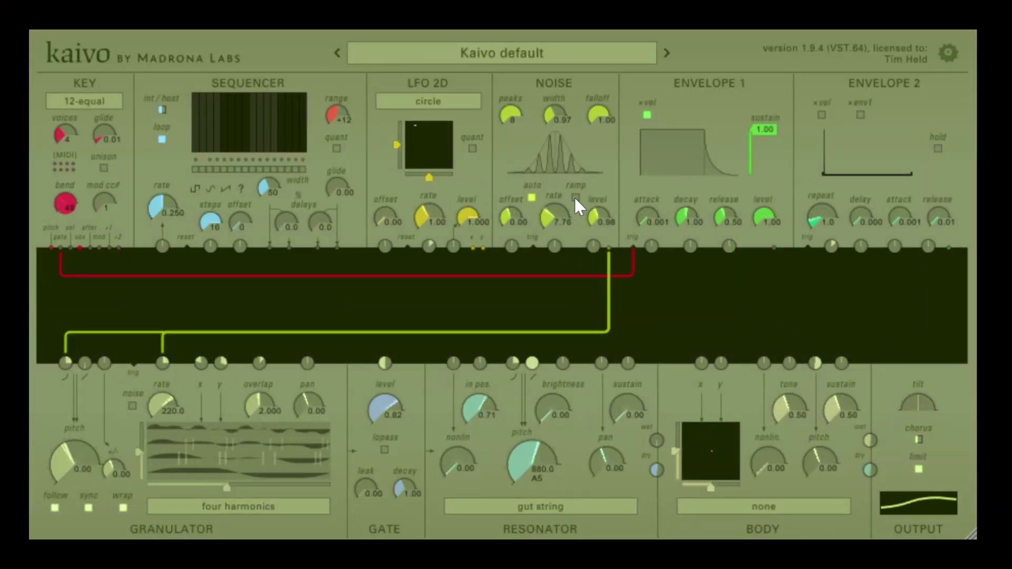
drag(553, 112, 596, 106)
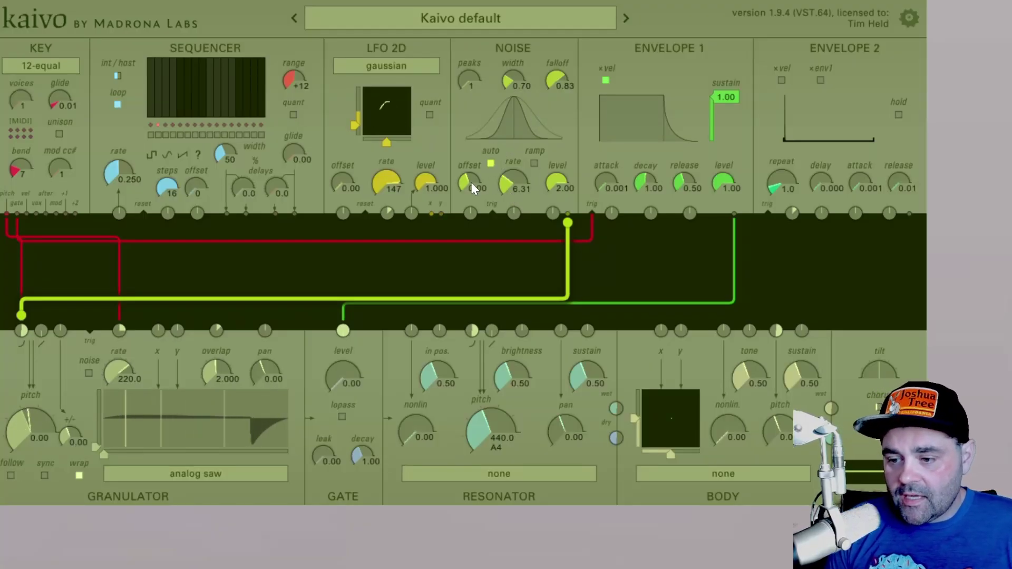
drag(470, 183, 470, 206)
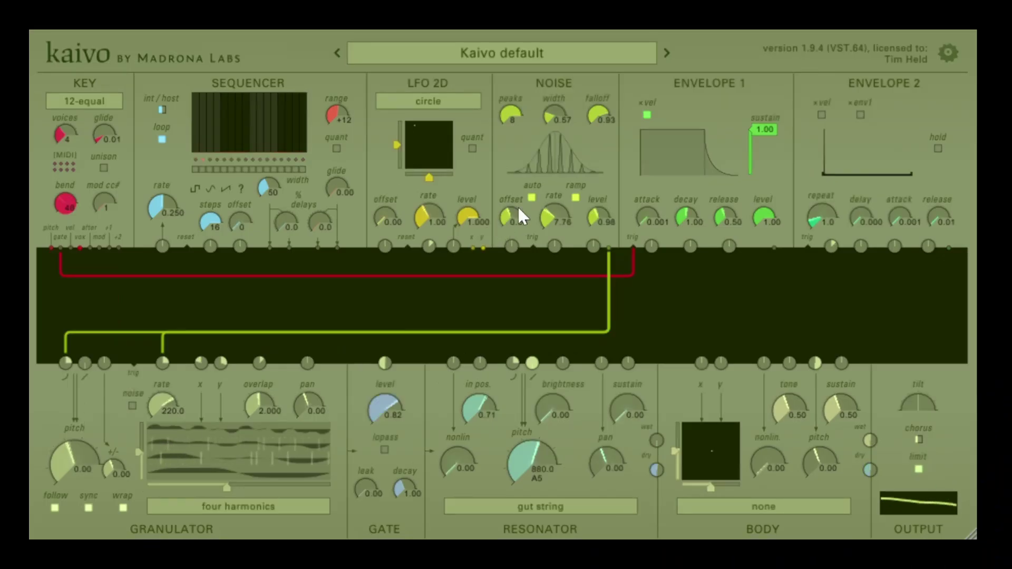
- Shift the Noise offset to +0.50, lower the falloff for even peaks, and disable ramp
drag(514, 231, 514, 216)
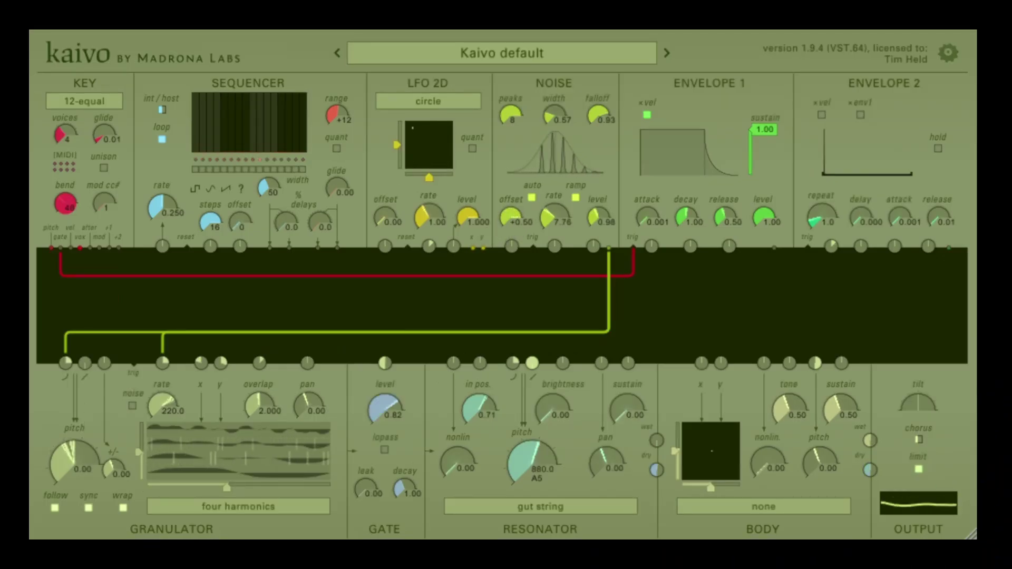
drag(595, 117, 595, 145)
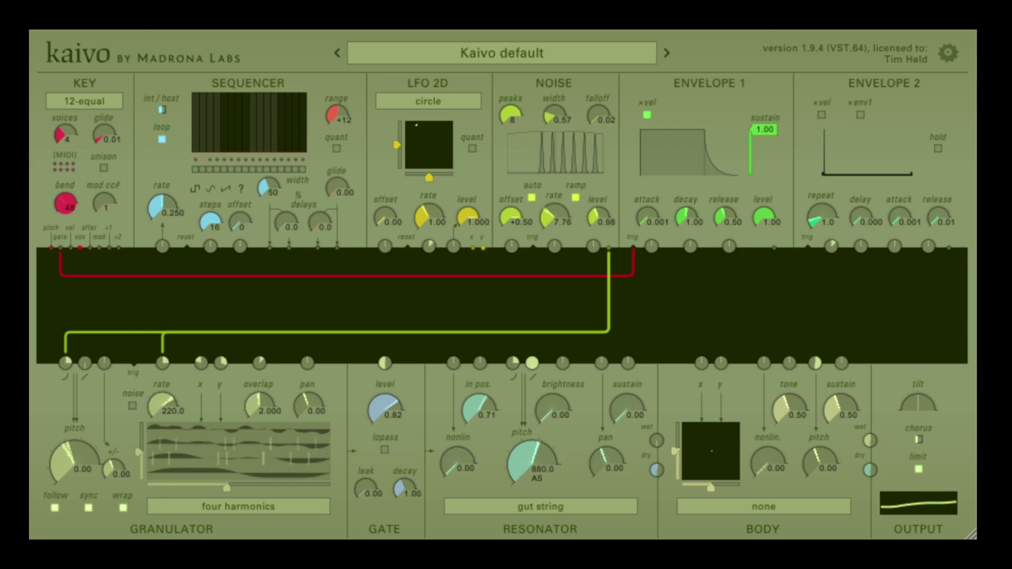
click(577, 197)
- Widen the Noise width to about 1.05 and move the Noise offset to -0.50
drag(549, 115, 549, 102)
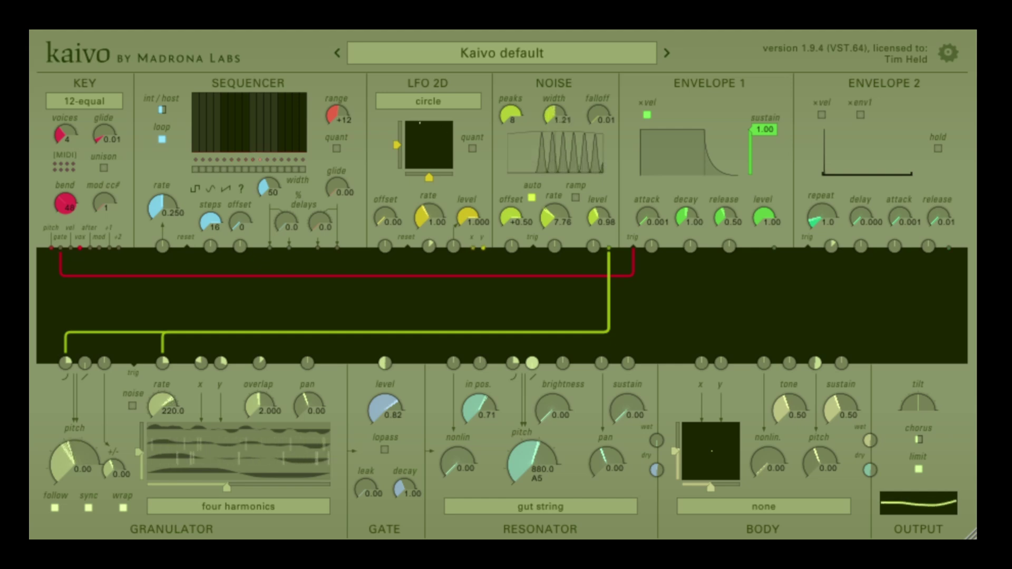
drag(511, 214, 510, 179)
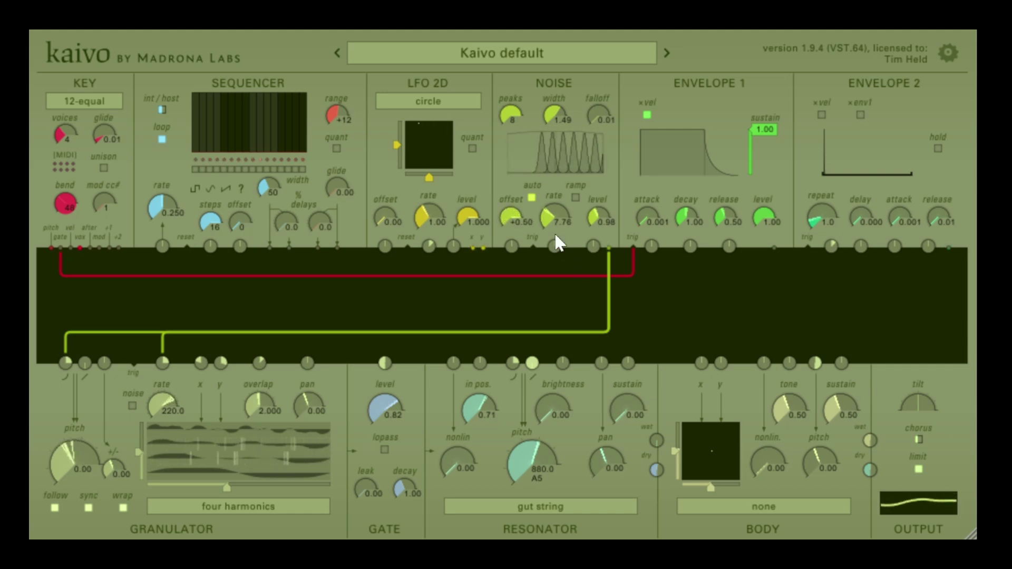
drag(512, 214, 504, 190)
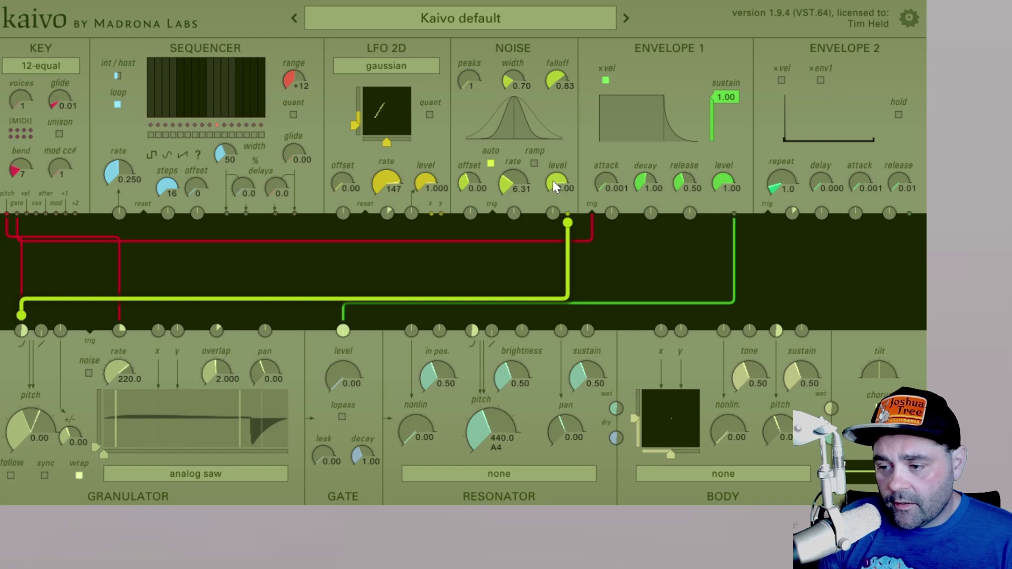
- Lower the Noise level and switch on the Noise module's auto option
drag(554, 186, 554, 203)
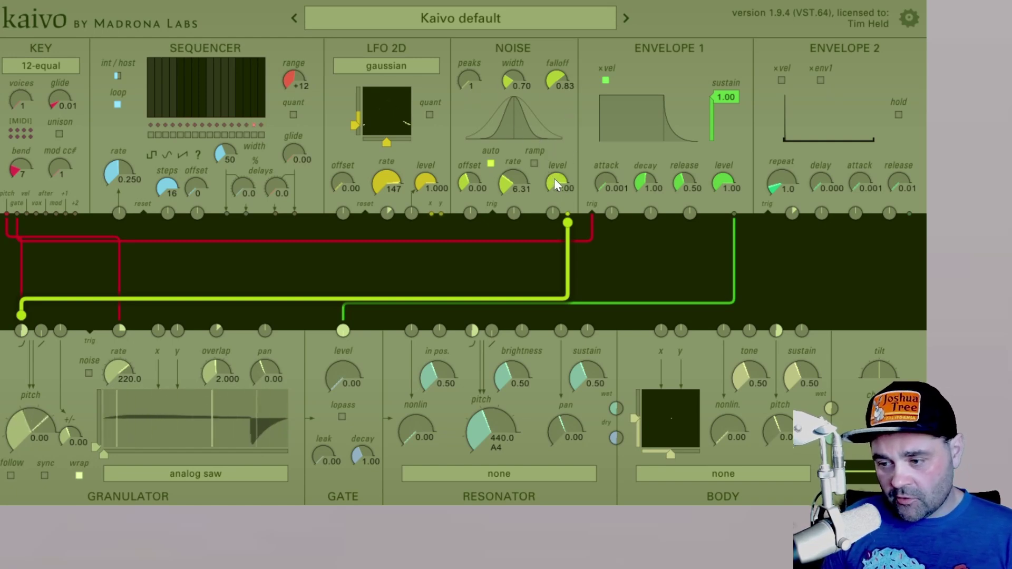
drag(552, 179, 552, 180)
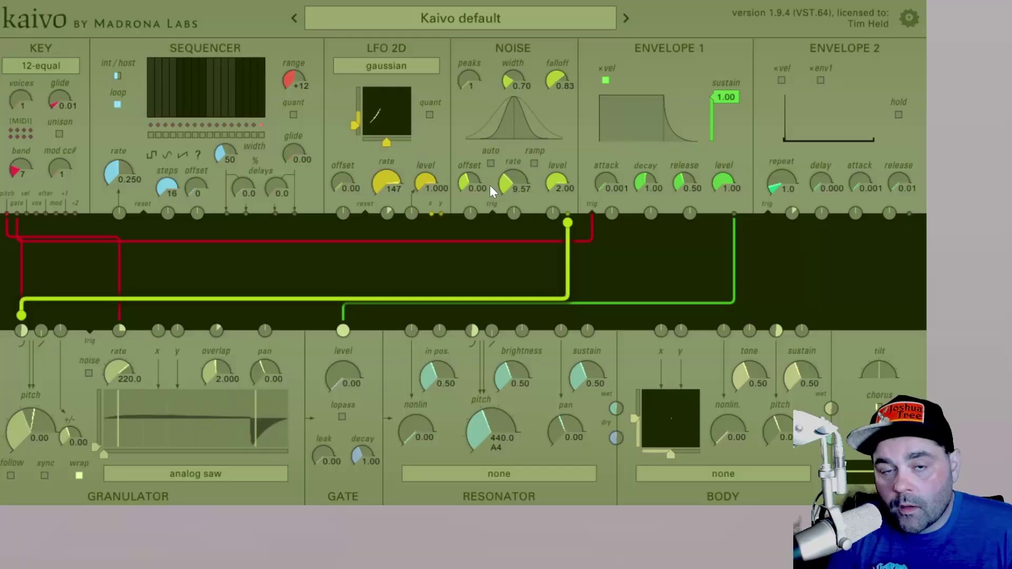
click(490, 163)
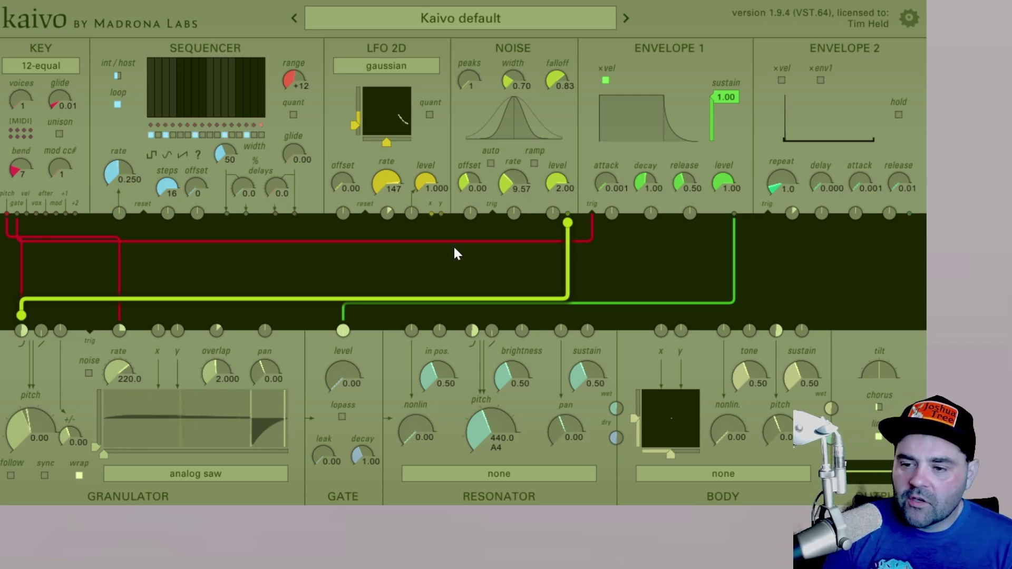
- Patch the sequencer output into the Noise trigger input
drag(227, 214, 493, 213)
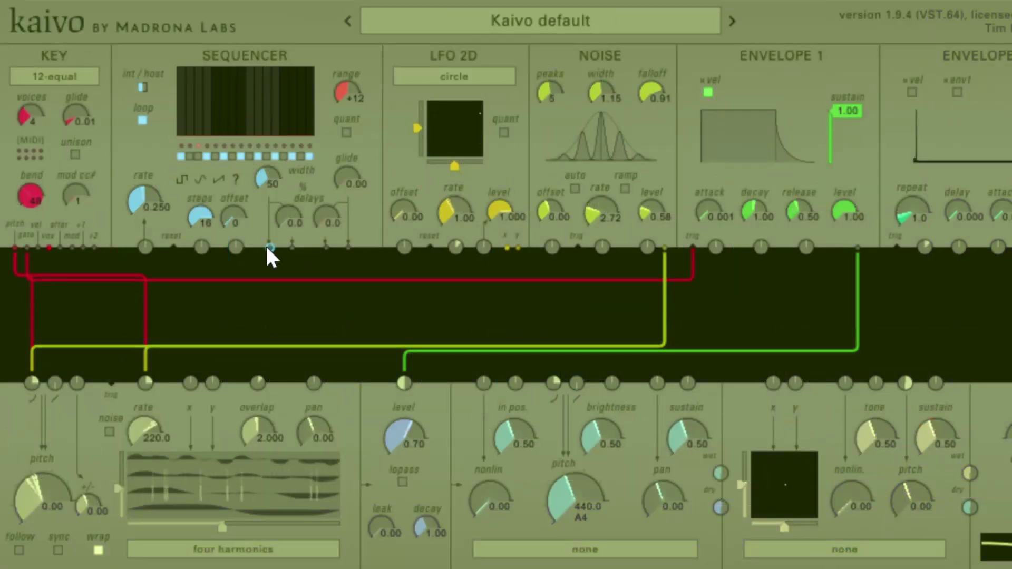
drag(227, 213, 235, 233)
drag(281, 274, 581, 245)
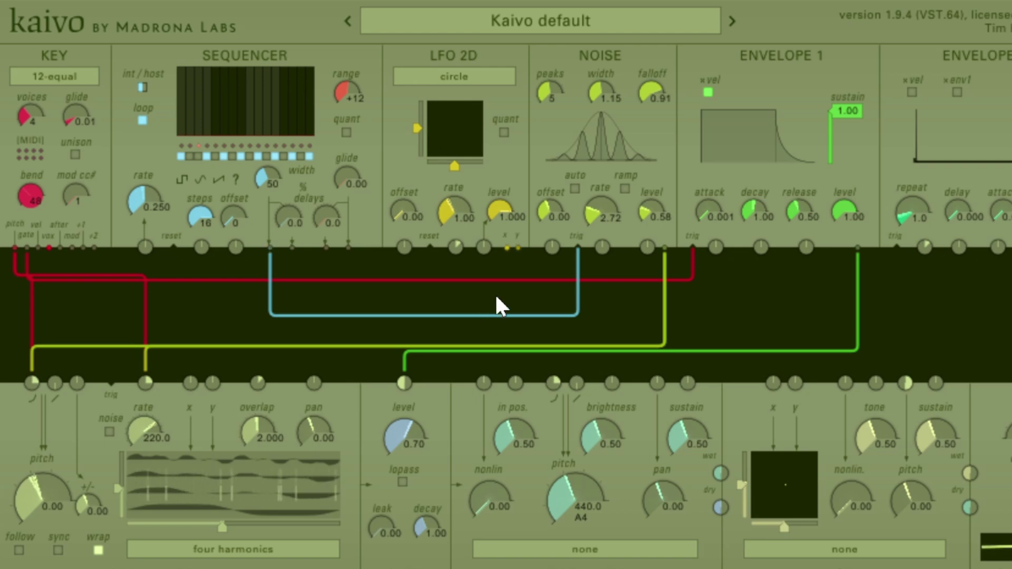
- Set the Gate level to 0.32 and turn on Noise auto
drag(403, 426, 403, 448)
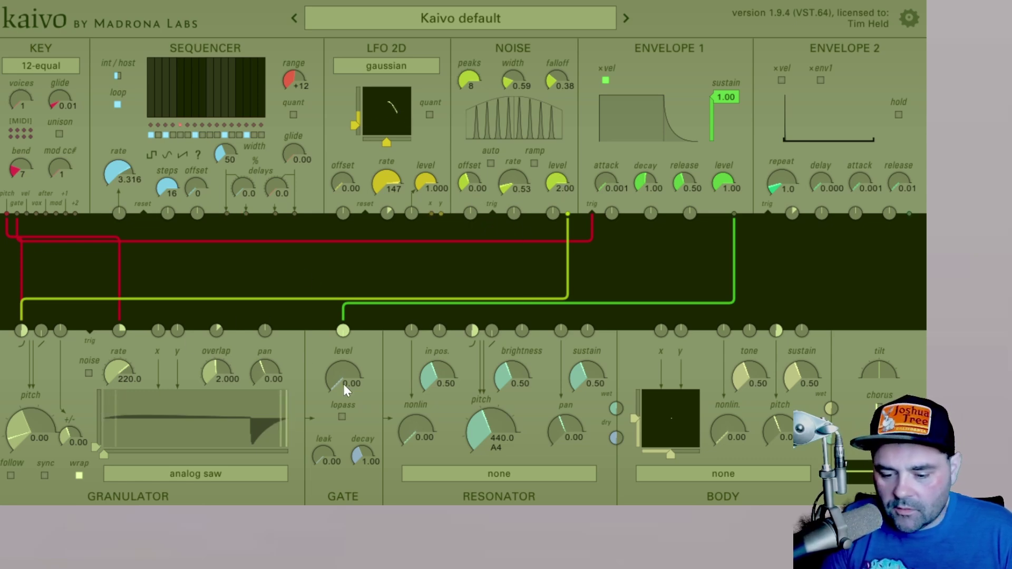
drag(337, 378, 338, 364)
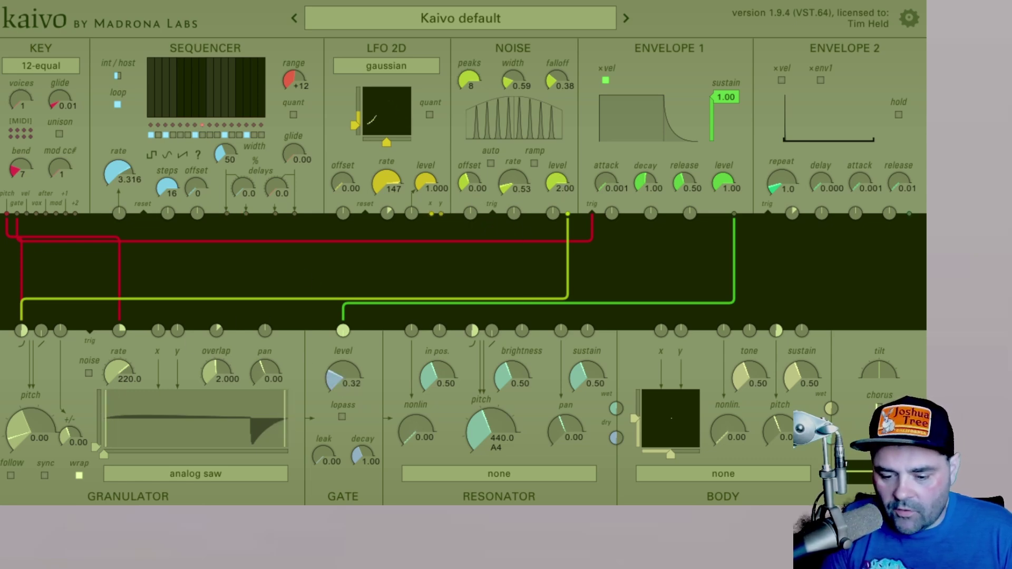
click(491, 163)
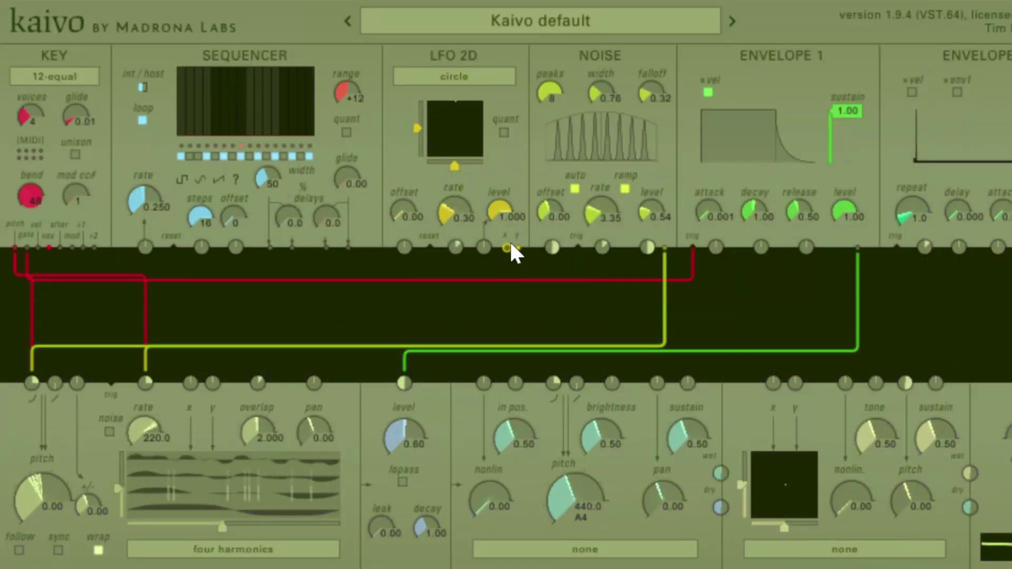
- Modulate Noise level from LFO 2D x at base 0.00, and Noise rate from LFO 2D y, faster
drag(507, 244, 647, 248)
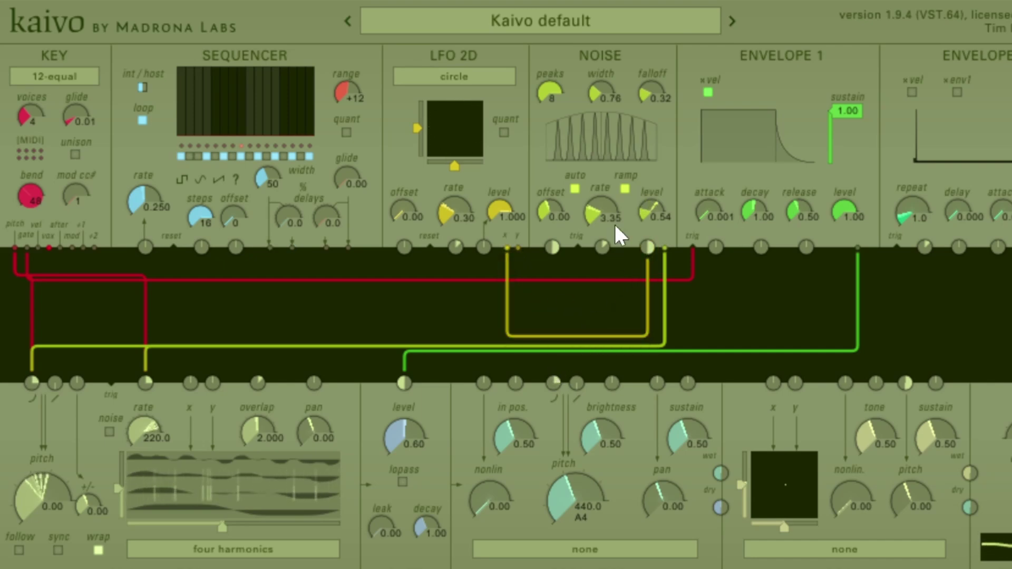
drag(646, 208, 646, 234)
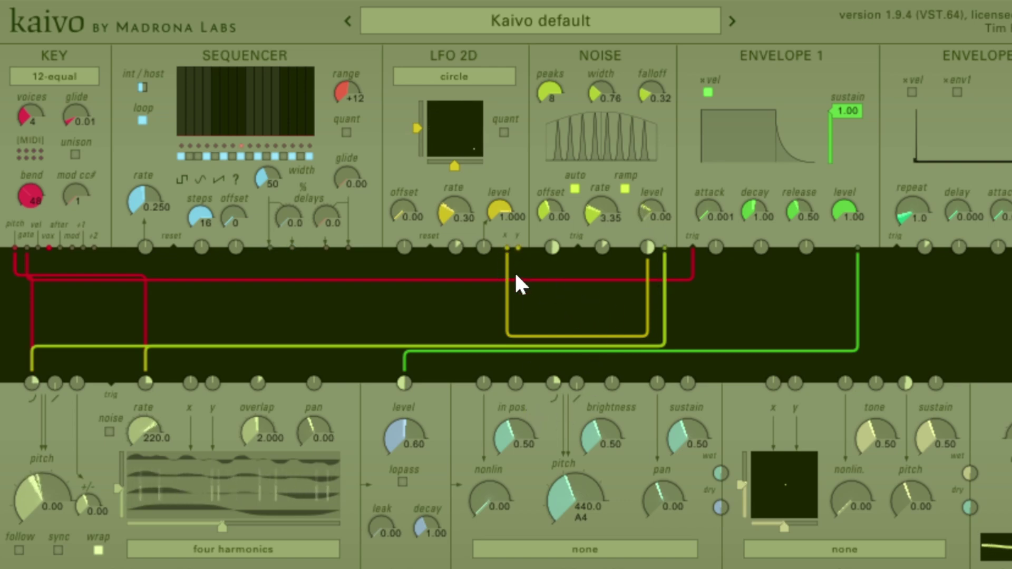
drag(520, 244, 603, 251)
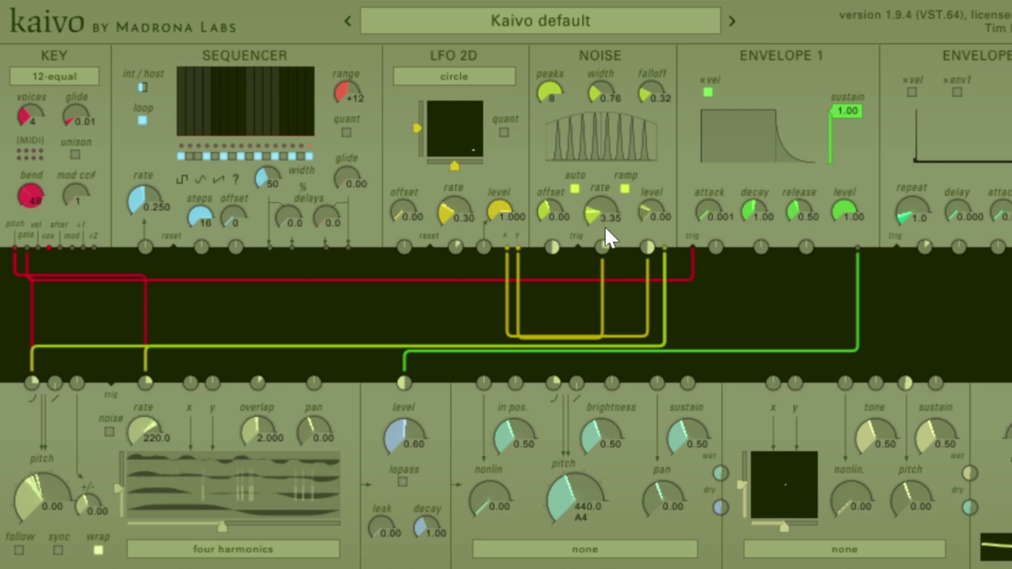
mouse_move(595, 217)
mouse_down()
mouse_move(595, 195)
mouse_move(596, 227)
mouse_up()
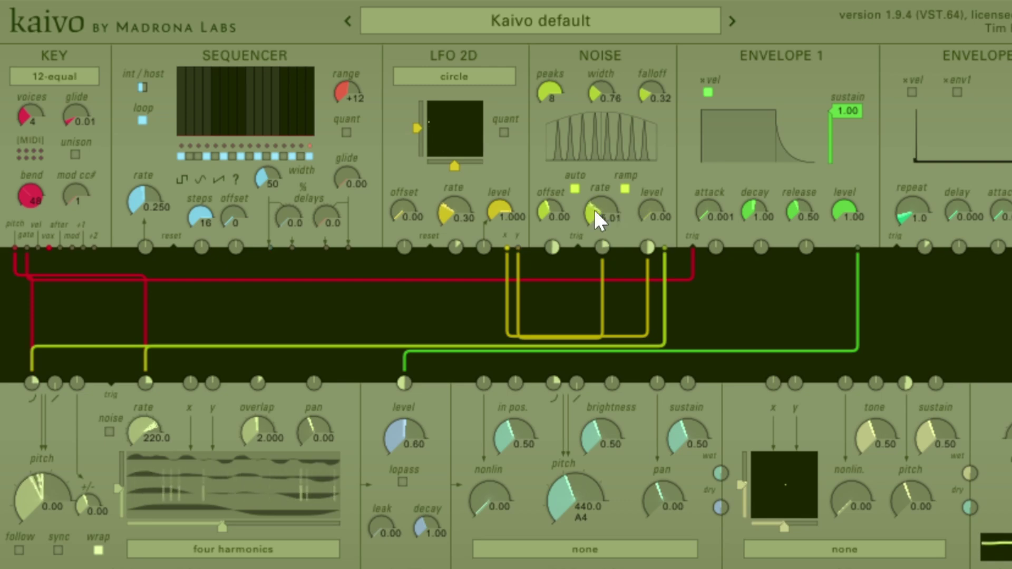
- Modulate the Noise offset from LFO 2D x, with falloff 0.22 and four peaks
drag(506, 248, 552, 247)
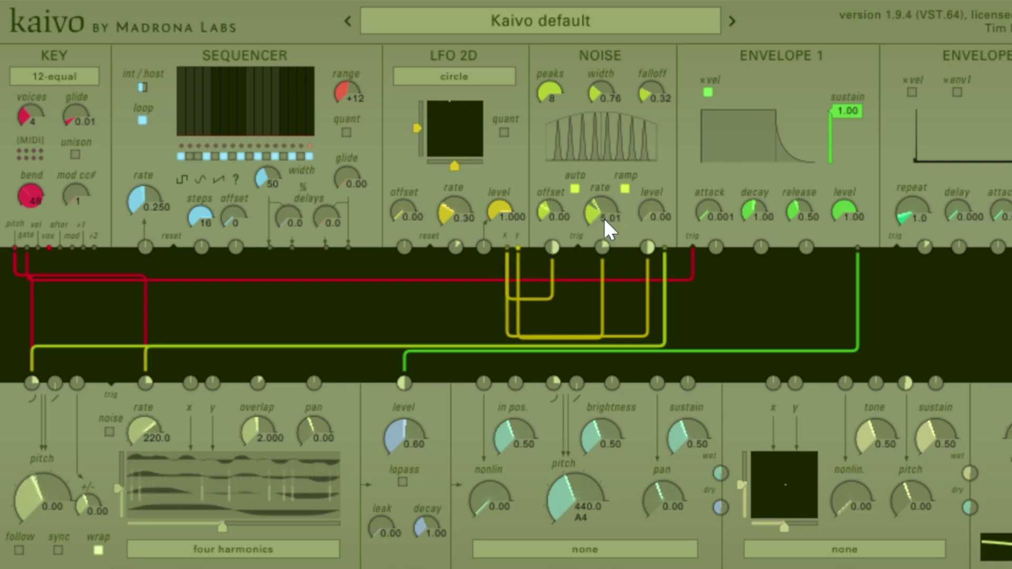
drag(649, 97, 628, 115)
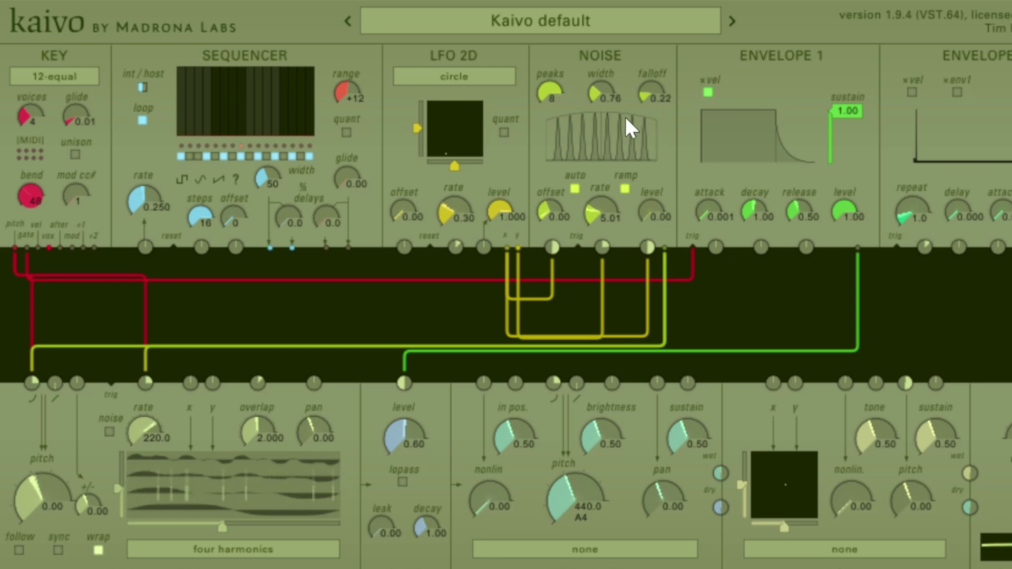
drag(551, 88, 553, 103)
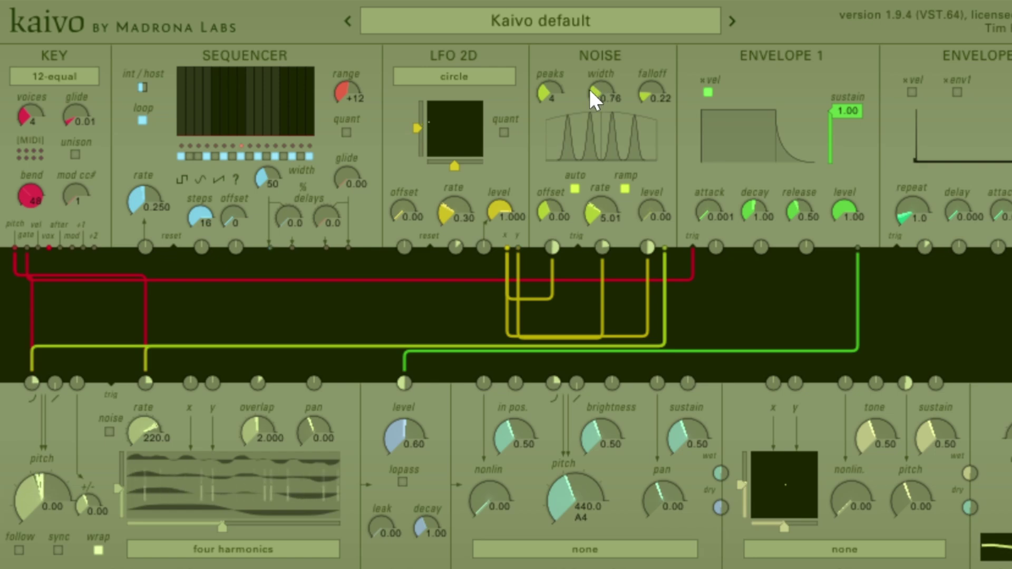